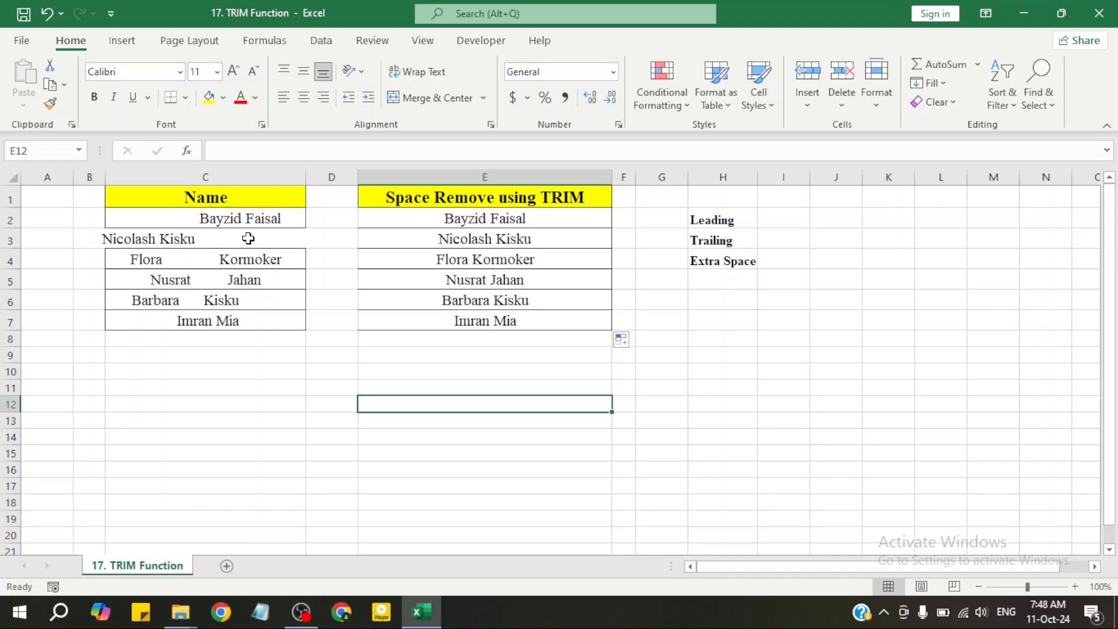
Examine the leading, trailing and extra spaces in the column C names and the formula in cell E2.
{"action": "left_click", "coordinate": [248, 239]}
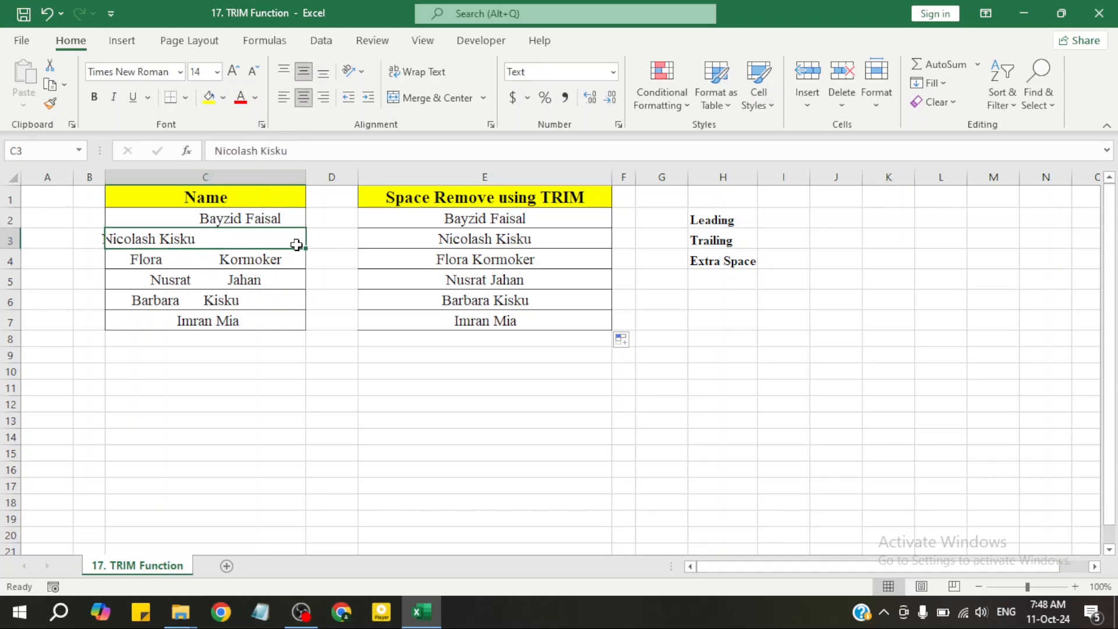
{"action": "left_click", "coordinate": [266, 264]}
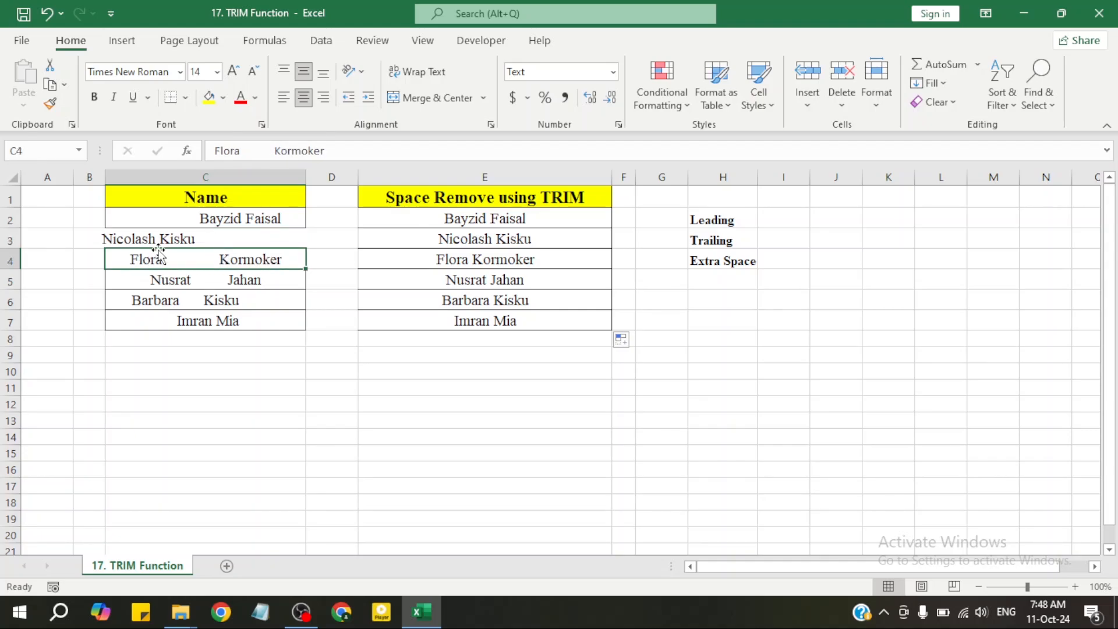
{"action": "left_click", "coordinate": [224, 281]}
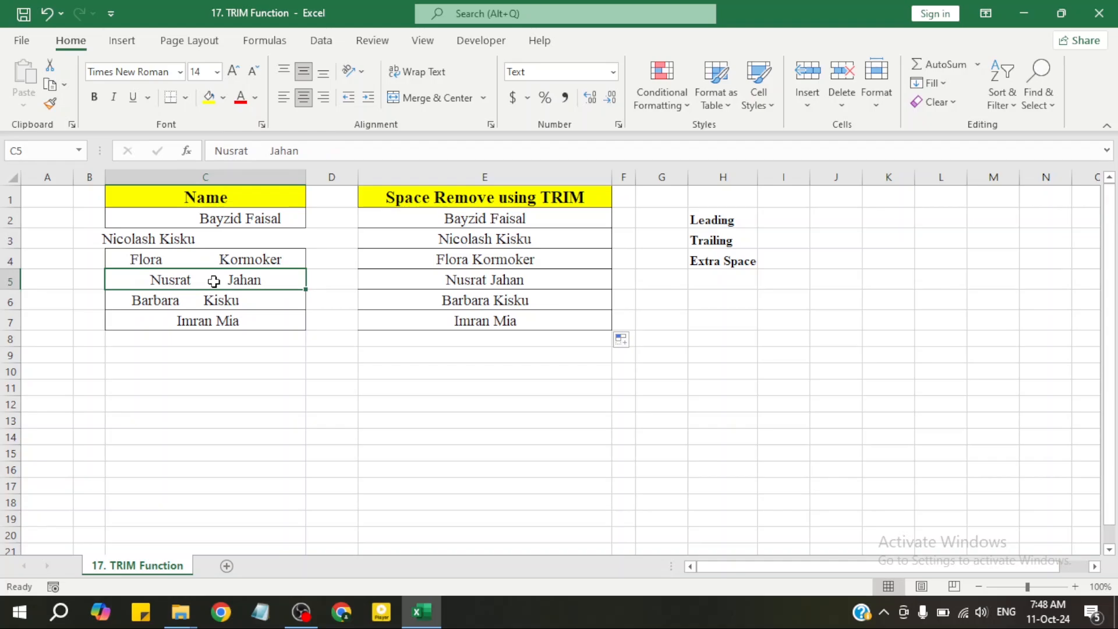
{"action": "left_click", "coordinate": [205, 319]}
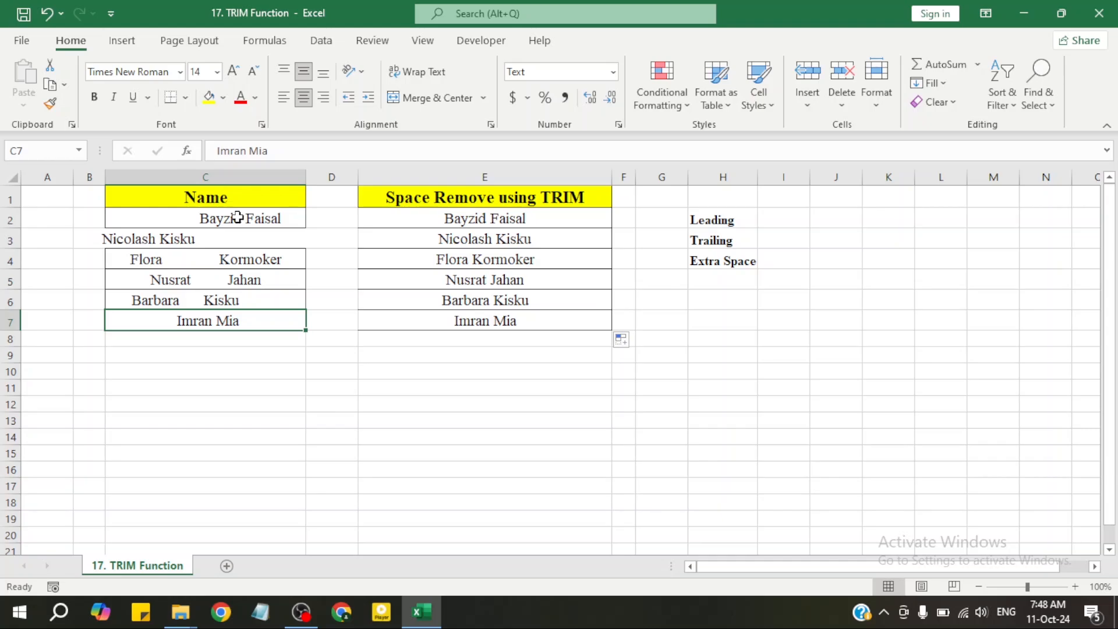
{"action": "left_click", "coordinate": [258, 285]}
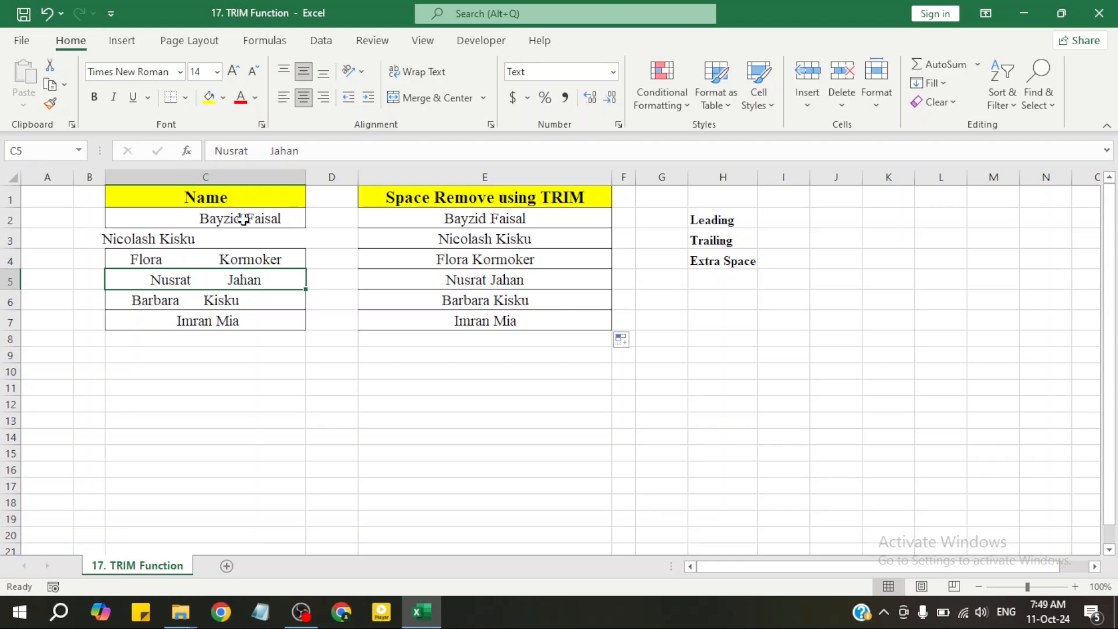
{"action": "left_click", "coordinate": [142, 218]}
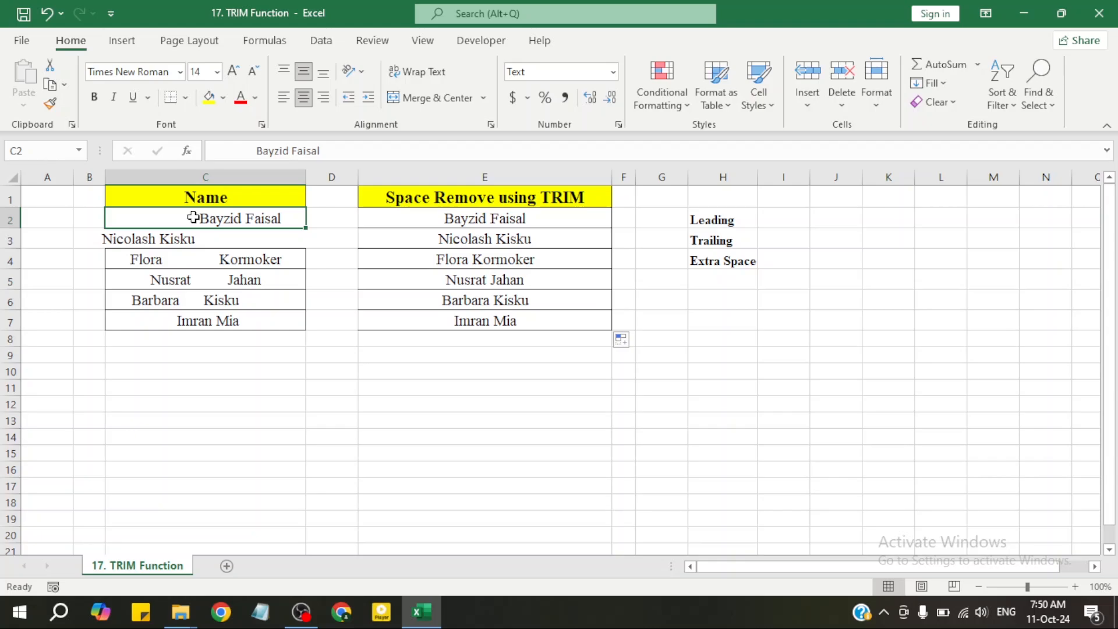
{"action": "left_click", "coordinate": [228, 241]}
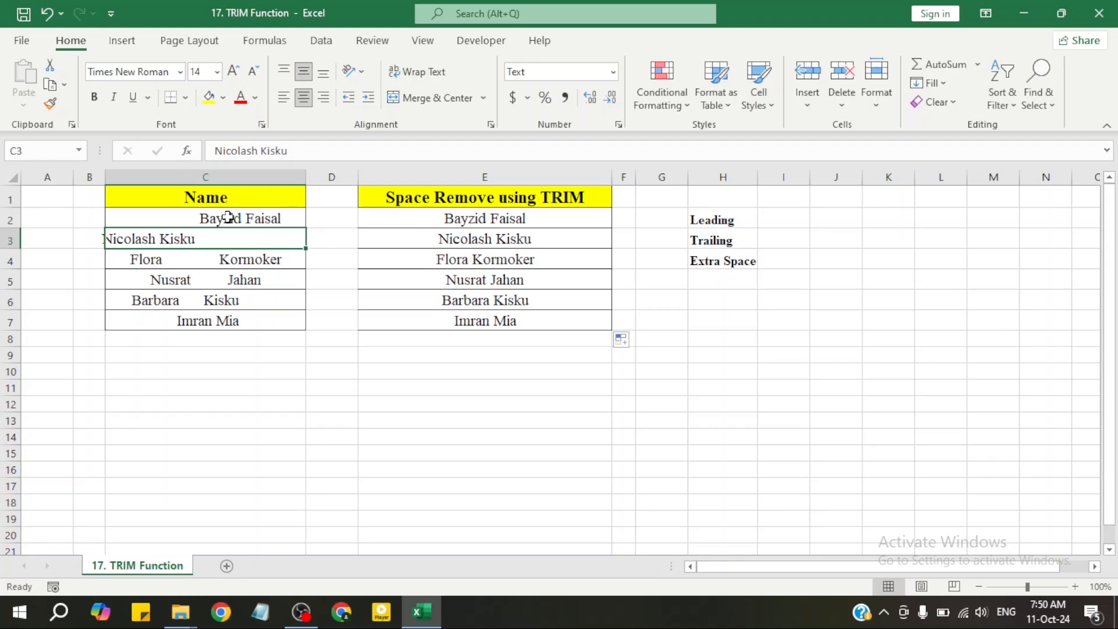
{"action": "left_click_drag", "start_coordinate": [228, 218], "coordinate": [227, 302]}
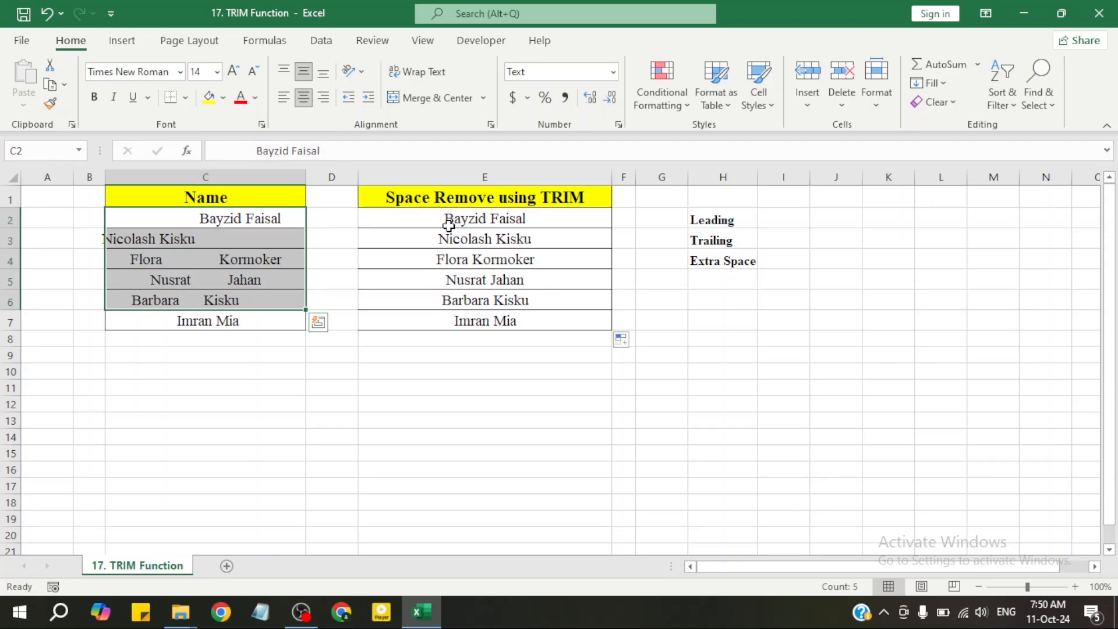
{"action": "left_click", "coordinate": [473, 222]}
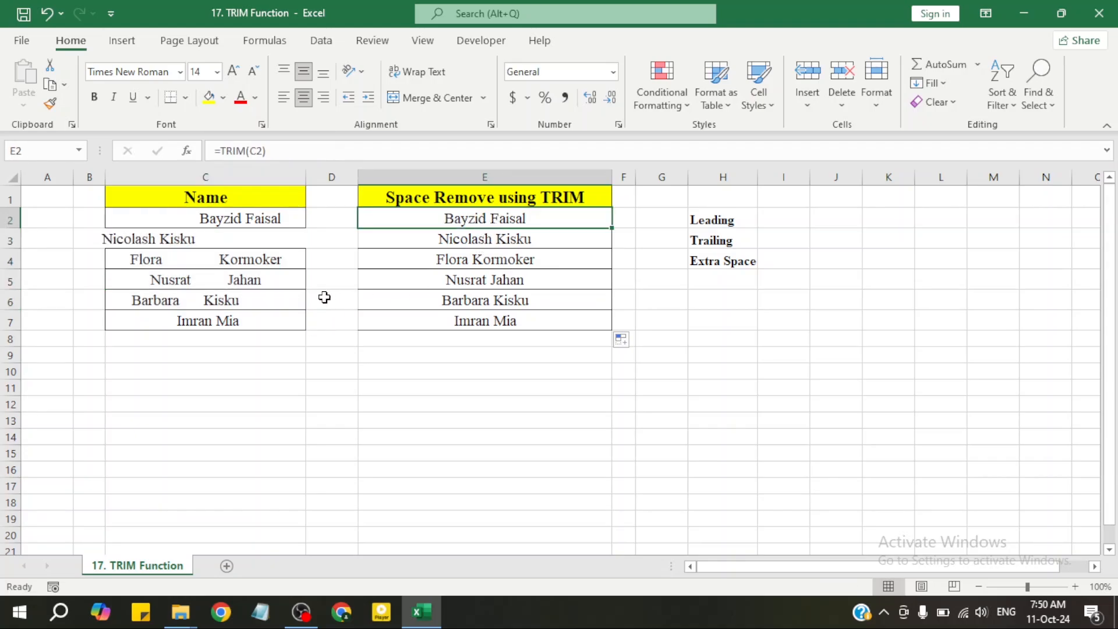
{"action": "left_click", "coordinate": [198, 260]}
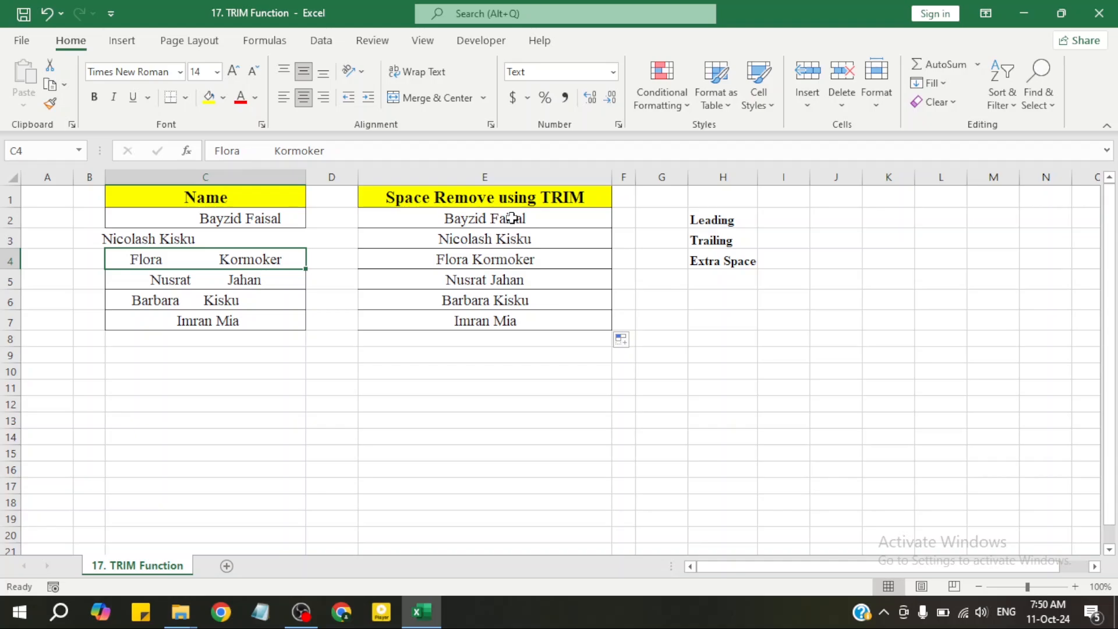
Clear the existing TRIM results from cells E2:E7.
{"action": "left_click_drag", "start_coordinate": [512, 218], "coordinate": [517, 324]}
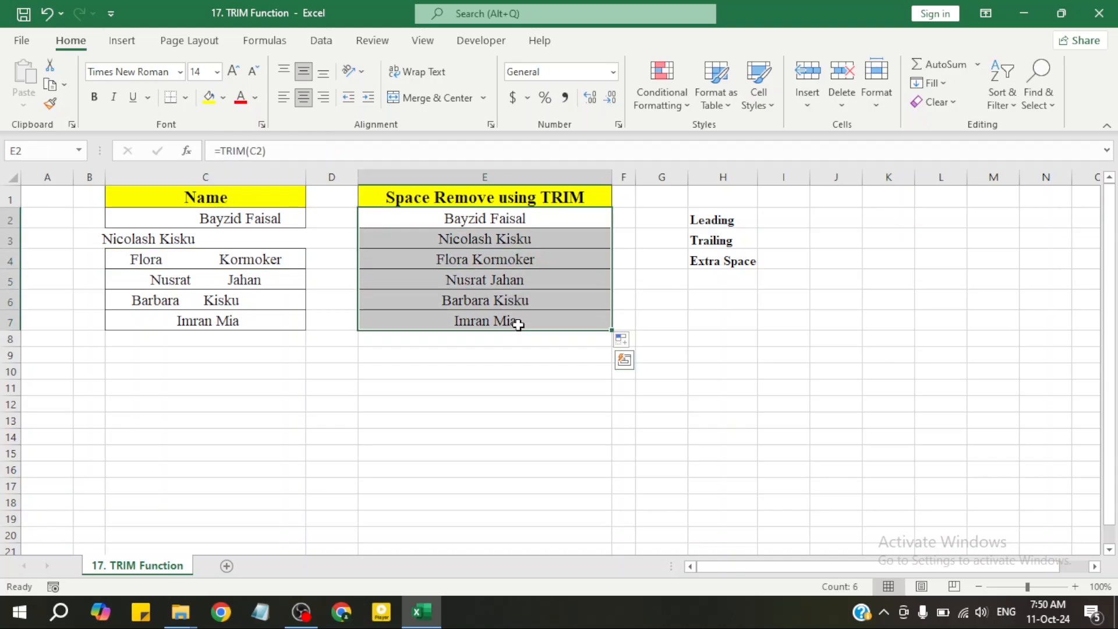
{"action": "key", "text": "Delete"}
{"action": "left_click", "coordinate": [507, 303]}
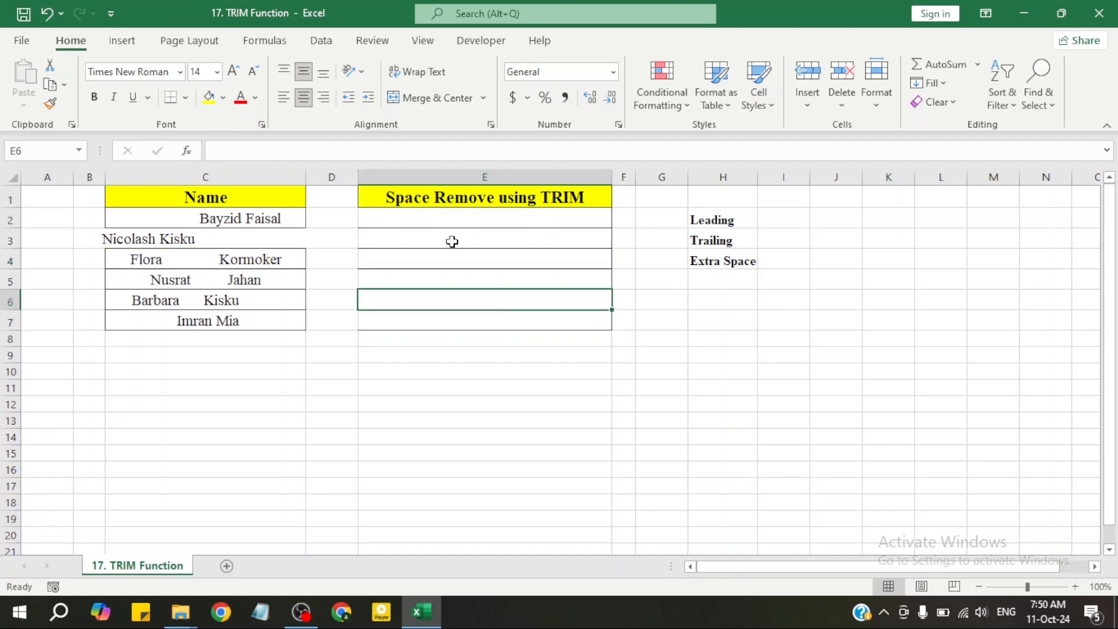
Enter the formula =TRIM(C2) in cell E2 to strip the spaces from the first name.
{"action": "left_click", "coordinate": [468, 222]}
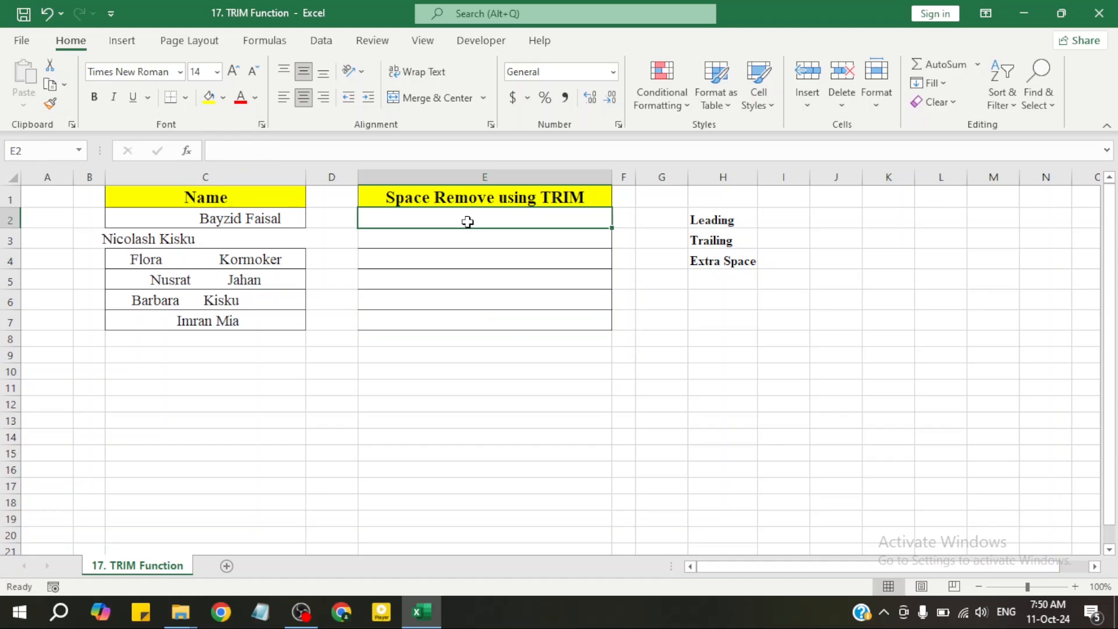
{"action": "type", "text": "=trim"}
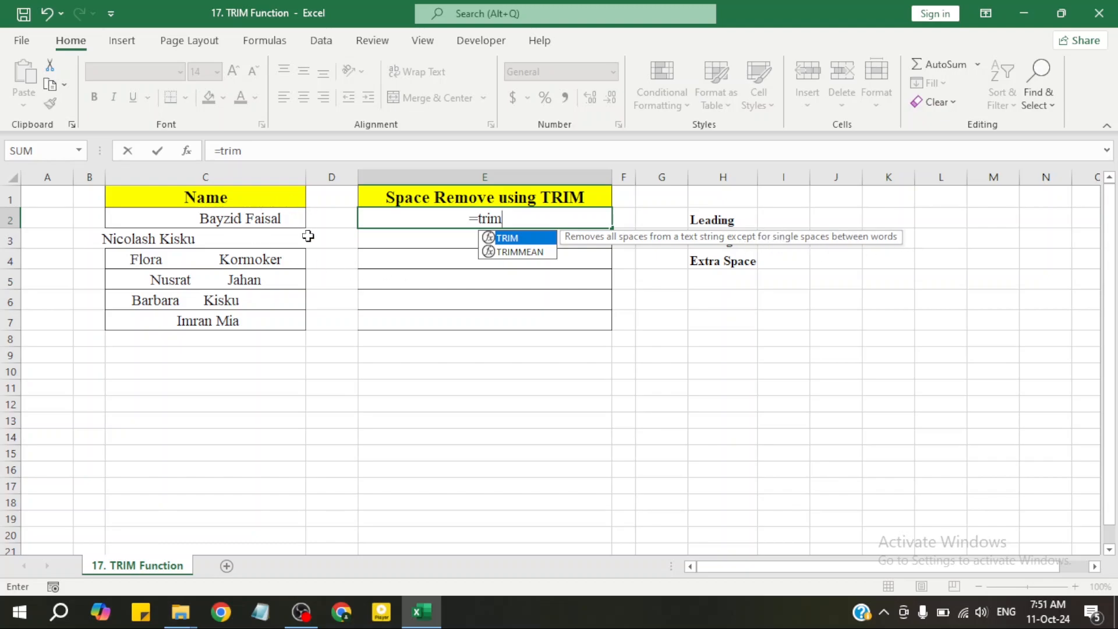
{"action": "double_click", "coordinate": [514, 241]}
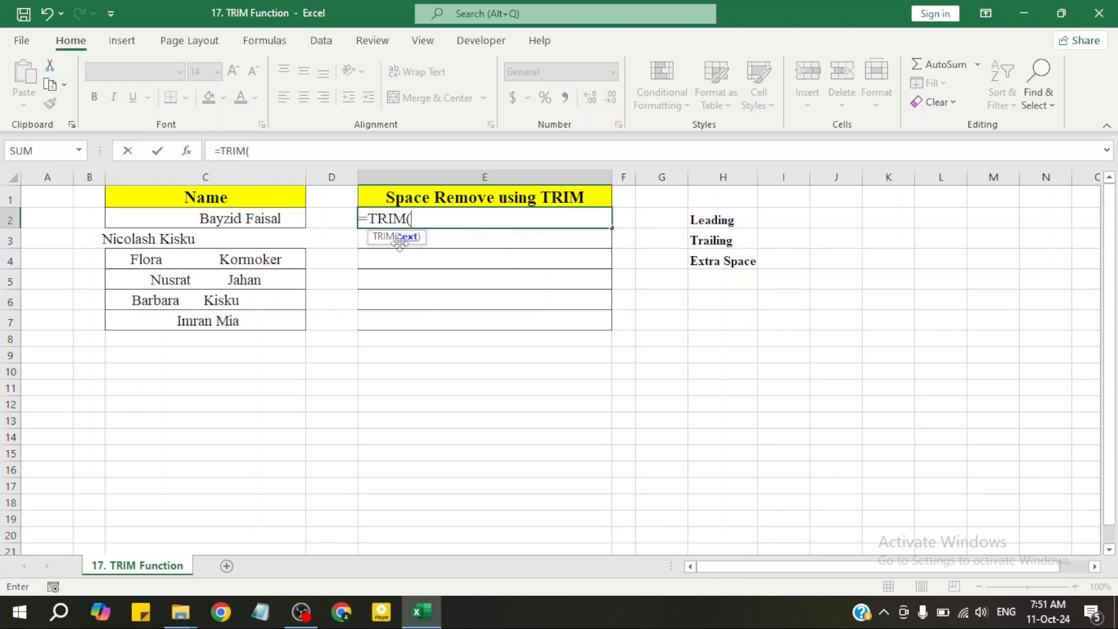
{"action": "left_click", "coordinate": [257, 217]}
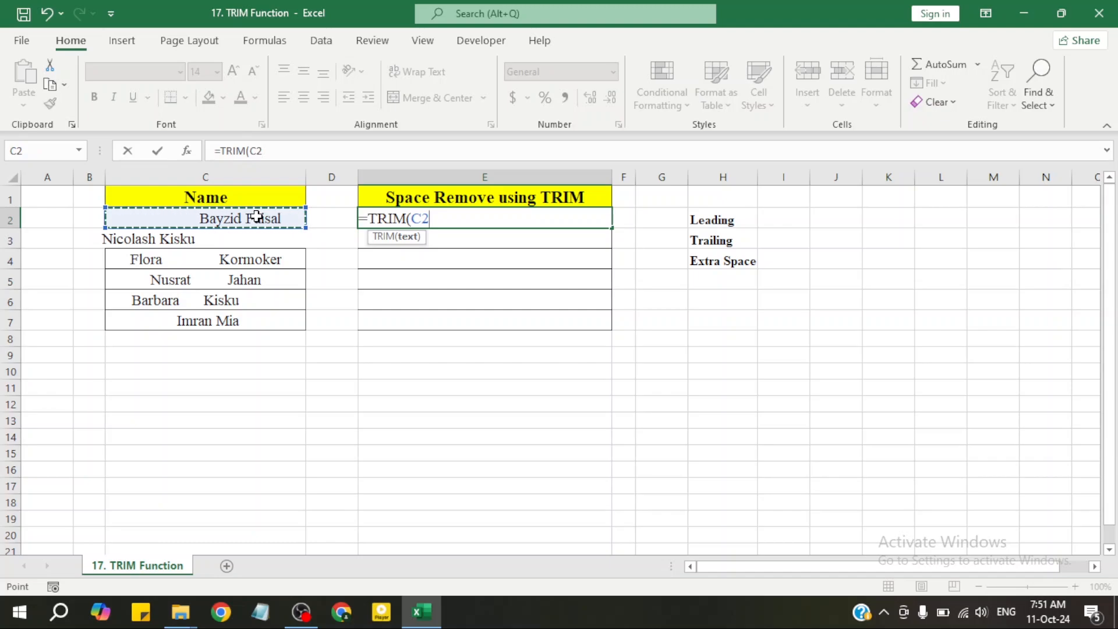
{"action": "type", "text": ")"}
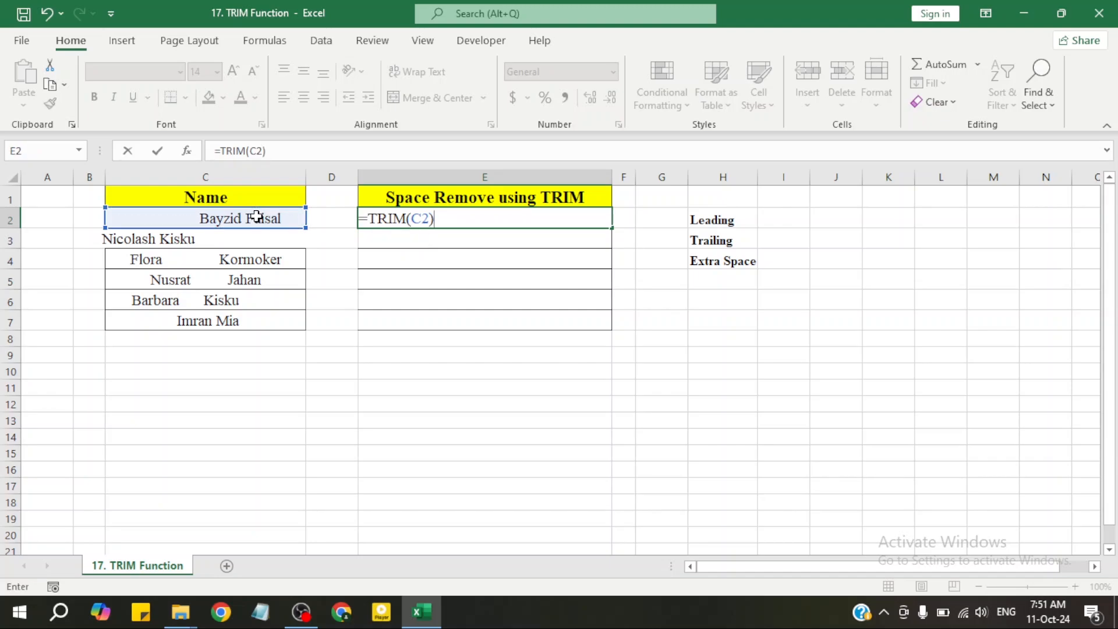
{"action": "key", "text": "Return"}
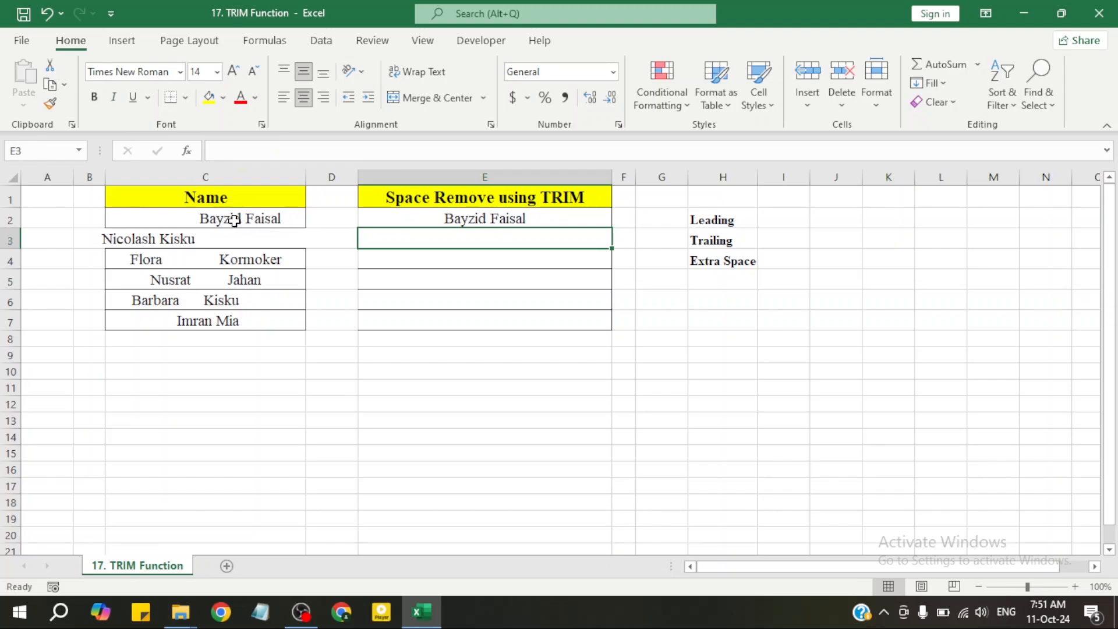
Enter the formula =TRIM(C3) in cell E3 to remove the second name's trailing spaces.
{"action": "left_click", "coordinate": [212, 240]}
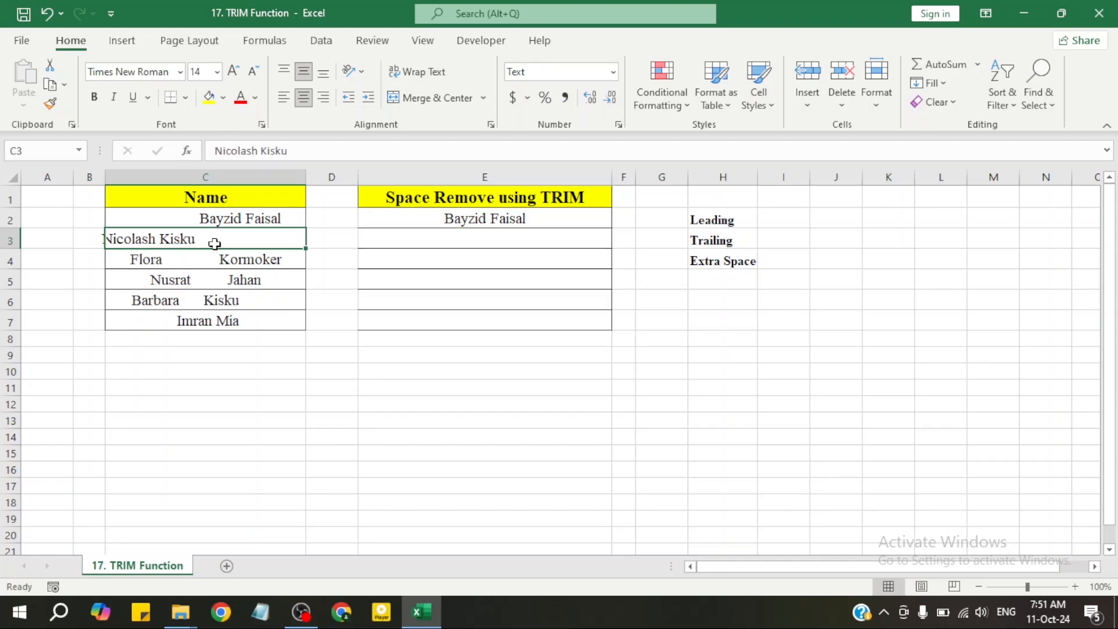
{"action": "left_click", "coordinate": [451, 239]}
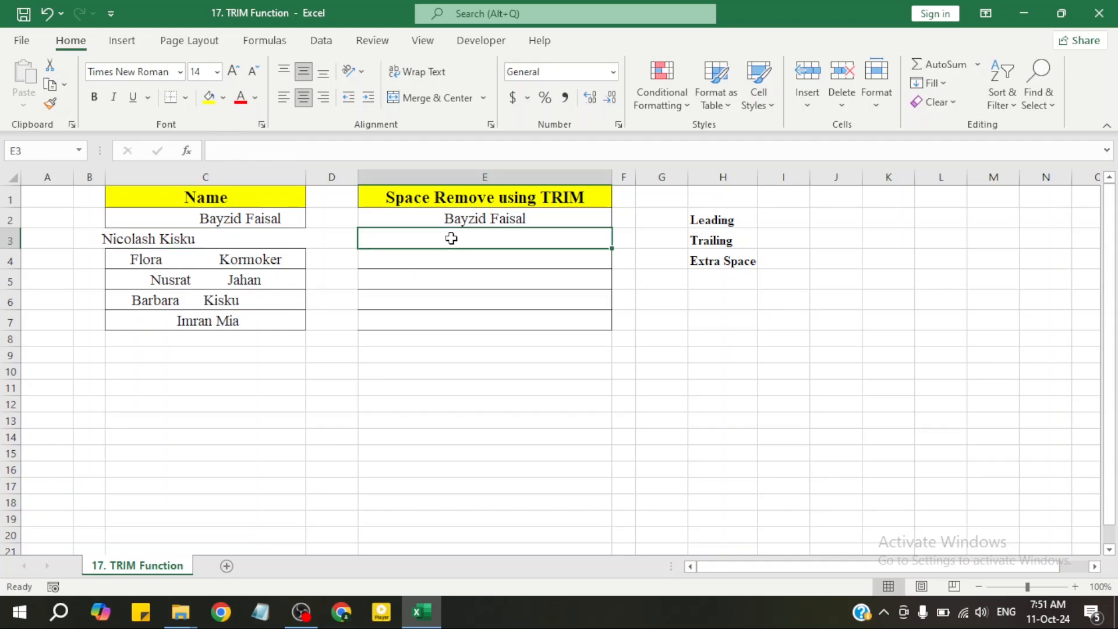
{"action": "type", "text": "=trim"}
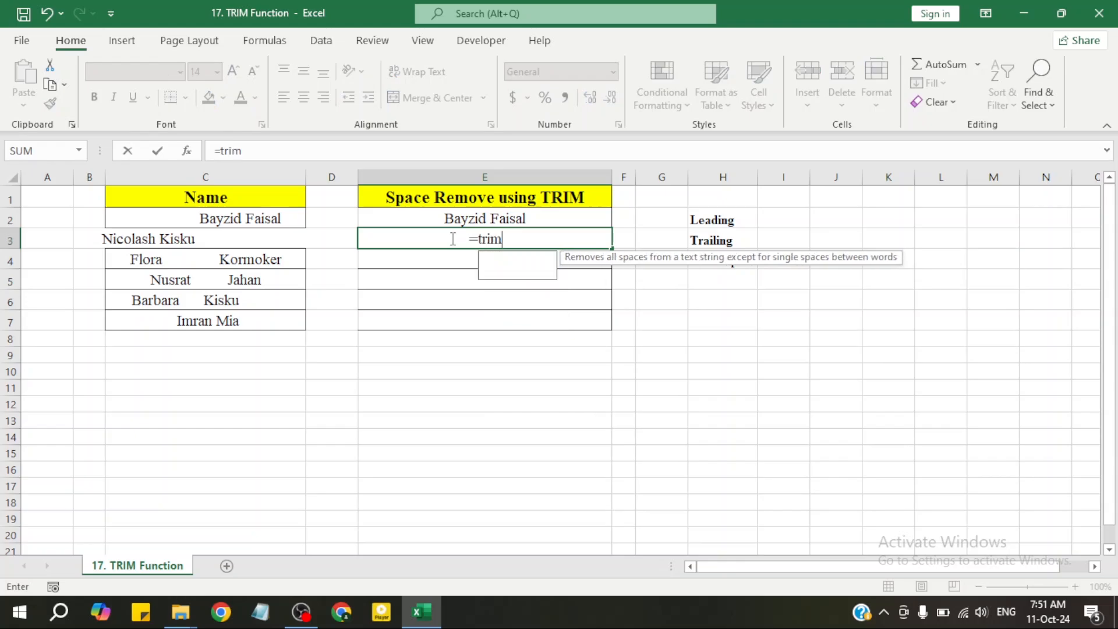
{"action": "double_click", "coordinate": [526, 261]}
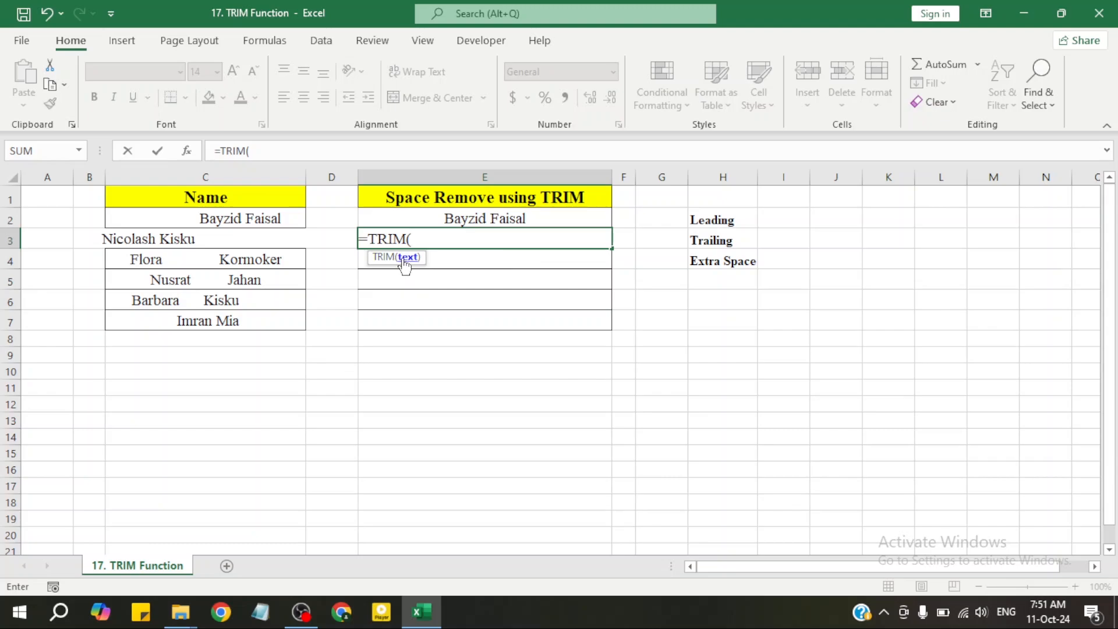
{"action": "left_click", "coordinate": [217, 235]}
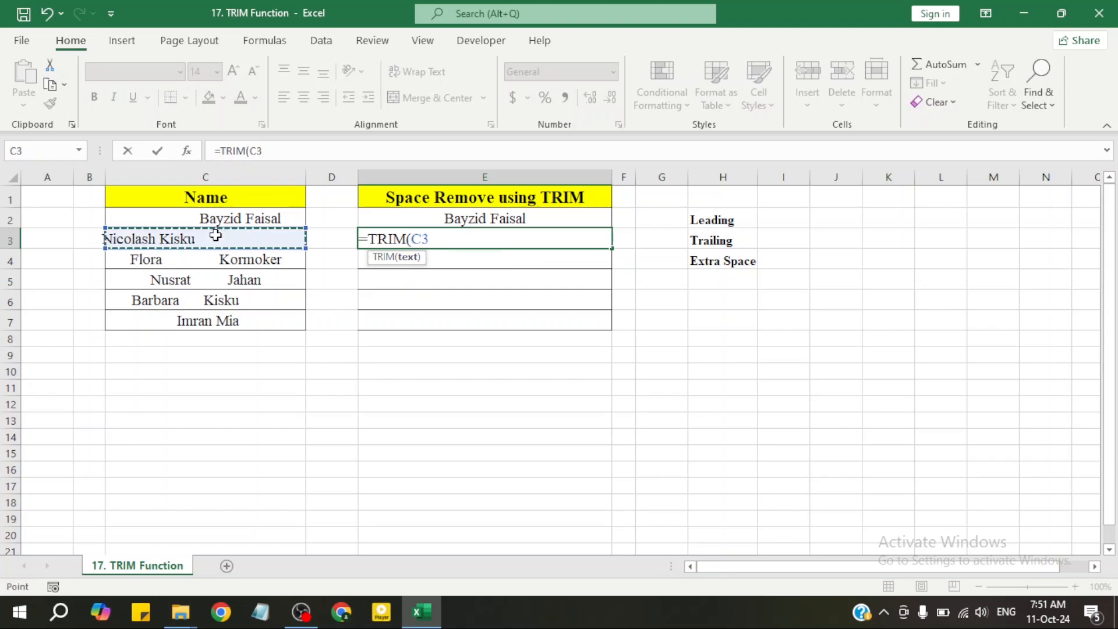
{"action": "type", "text": ")"}
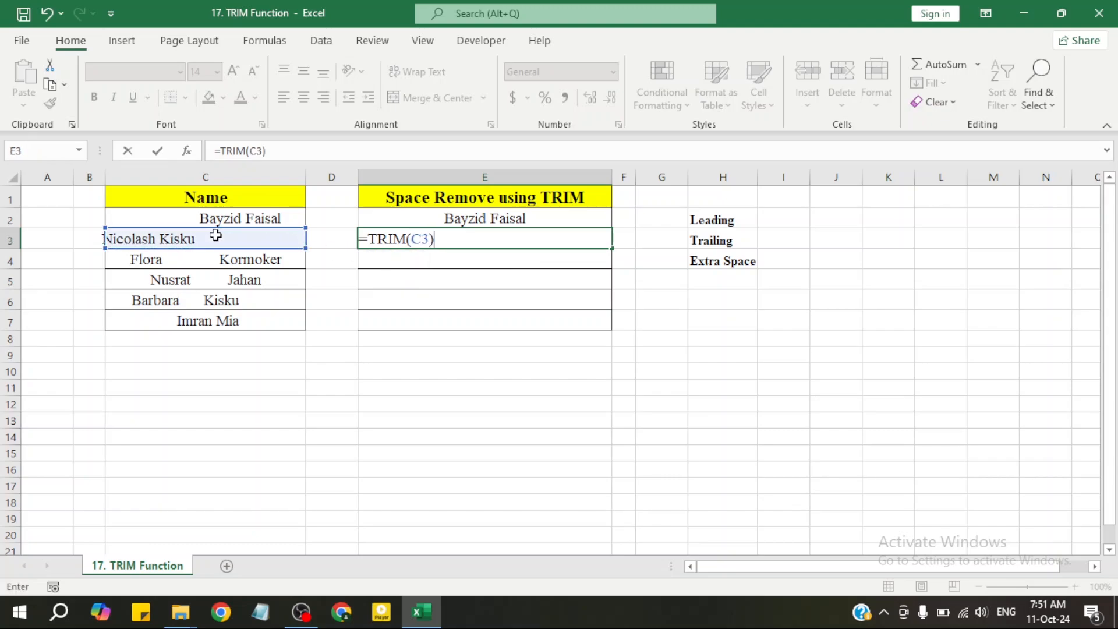
{"action": "key", "text": "Return"}
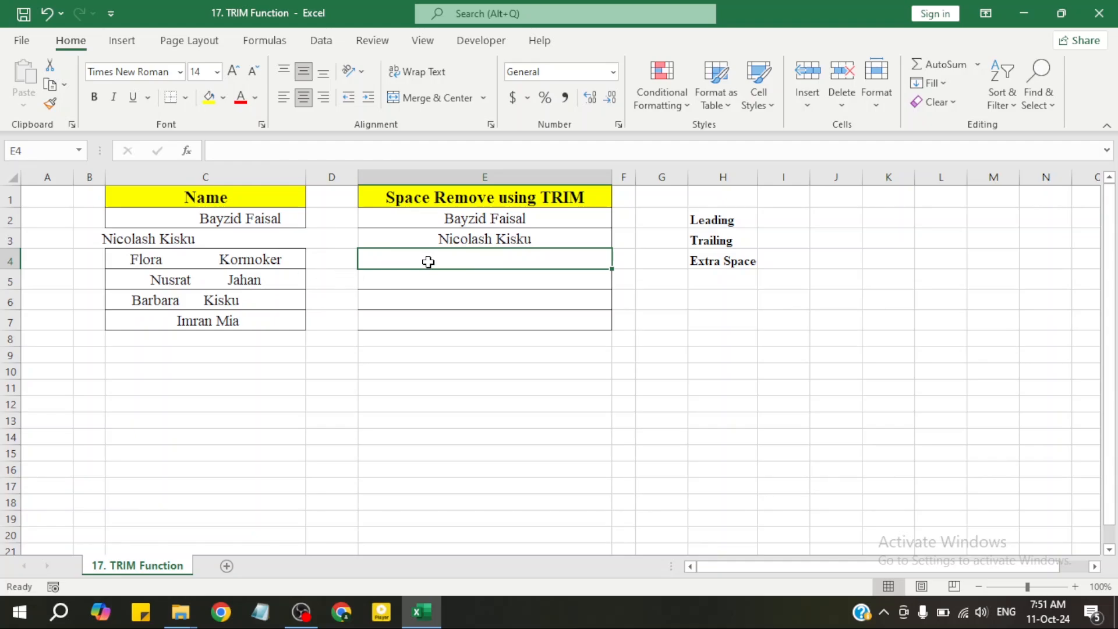
Enter the formula =TRIM(C4) in cell E4 to remove the extra spaces within the third name.
{"action": "type", "text": "=trim"}
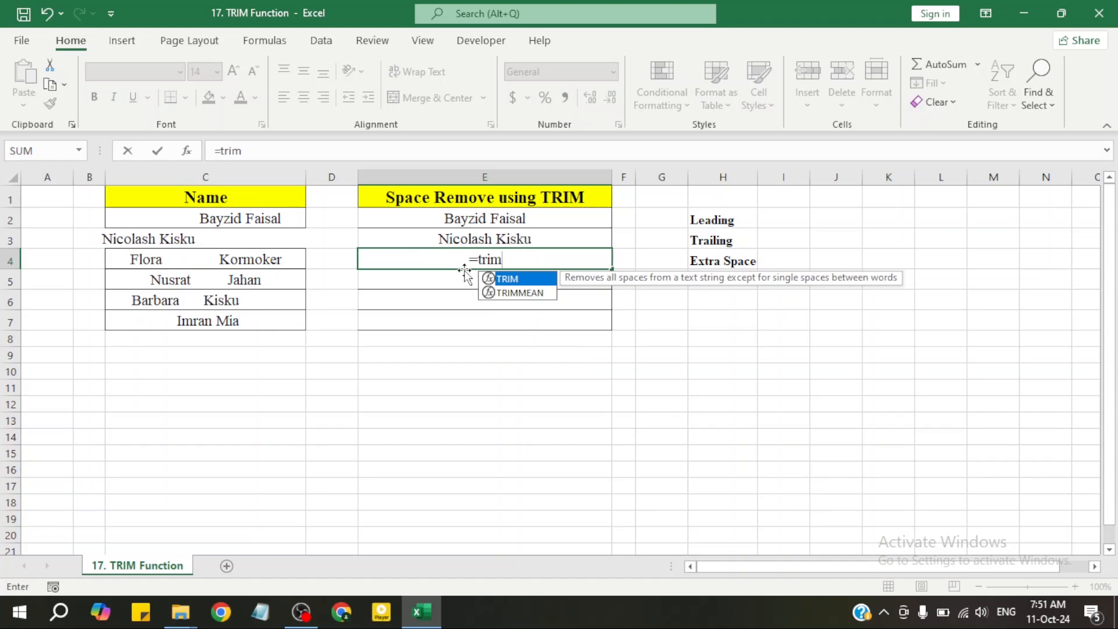
{"action": "double_click", "coordinate": [529, 278]}
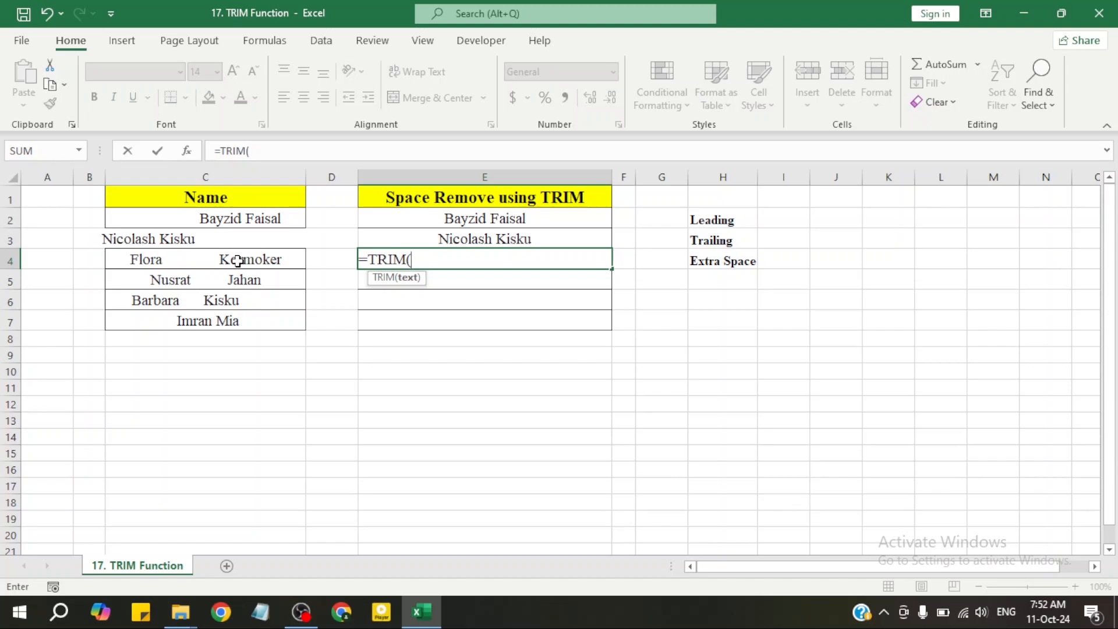
{"action": "left_click", "coordinate": [238, 261]}
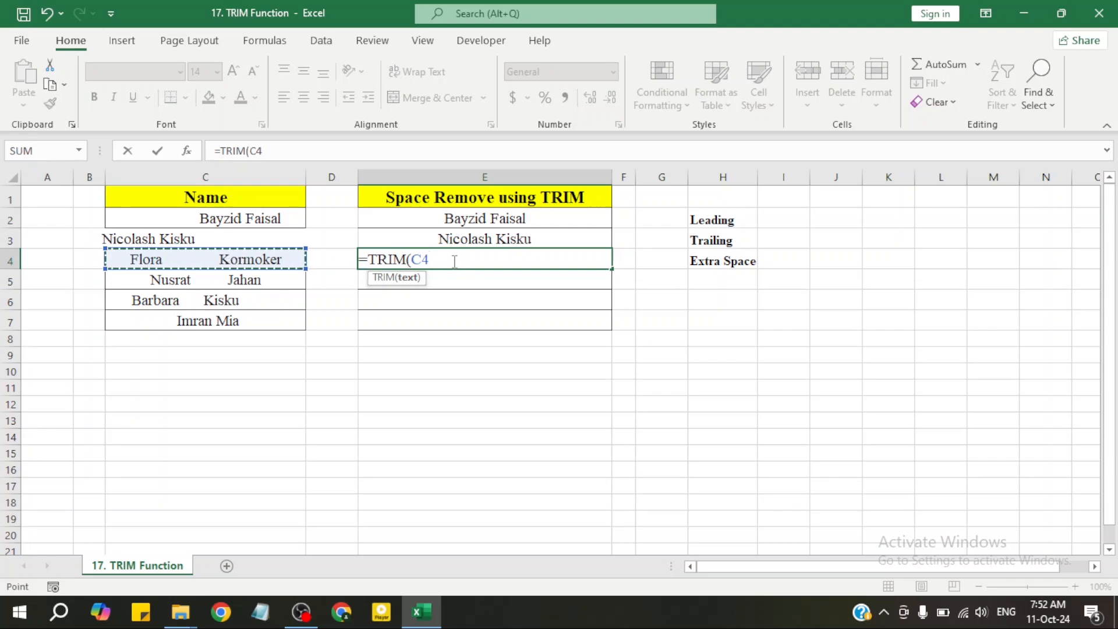
{"action": "type", "text": ")"}
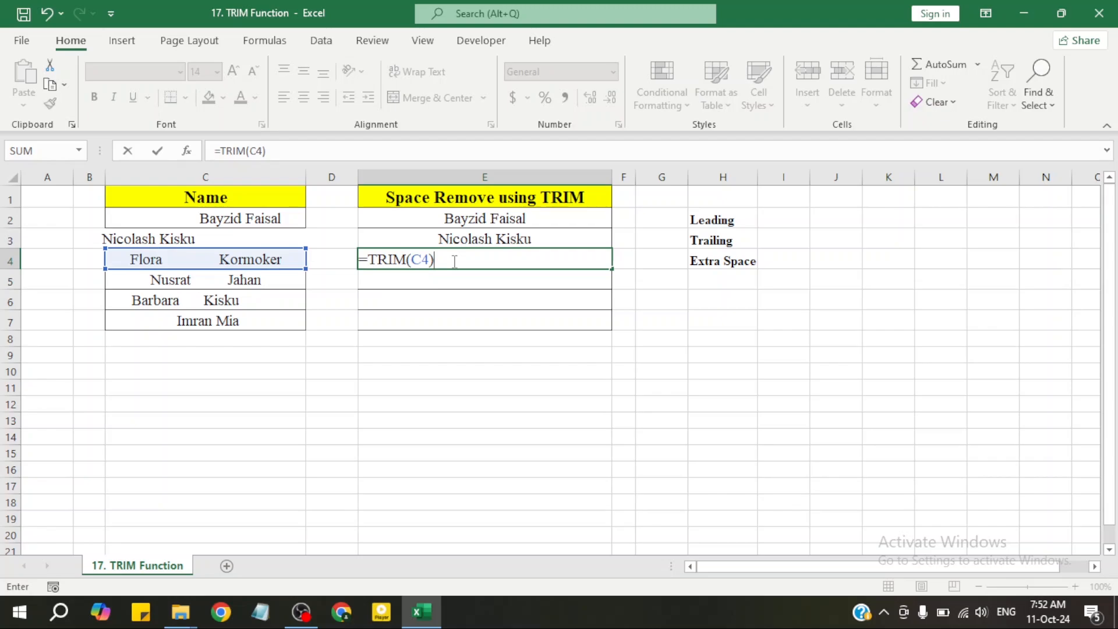
{"action": "key", "text": "Return"}
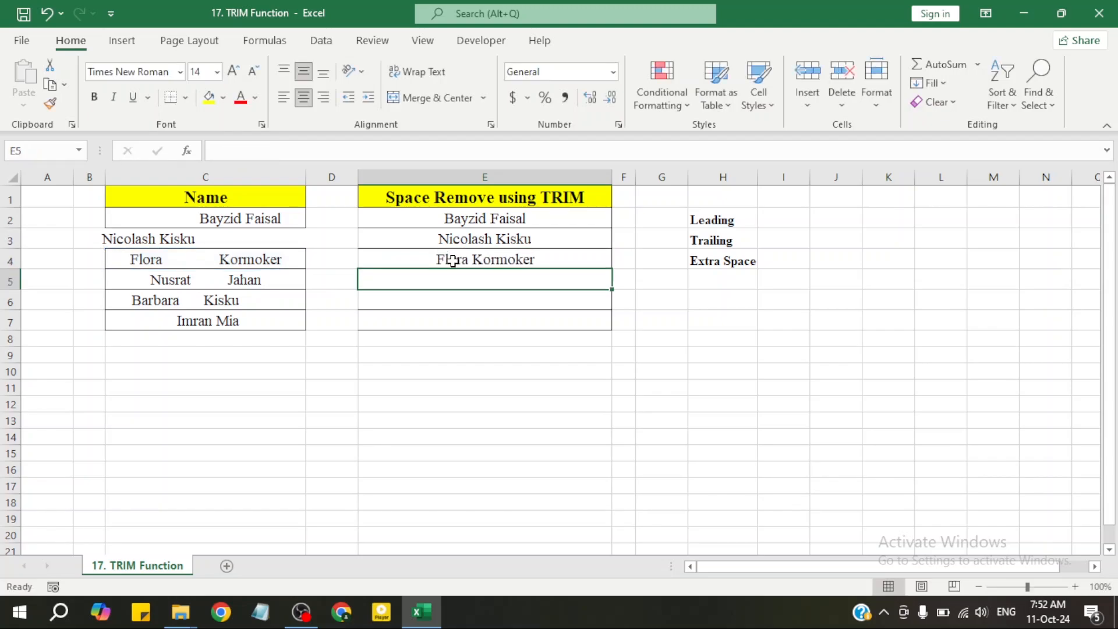
{"action": "left_click", "coordinate": [505, 315]}
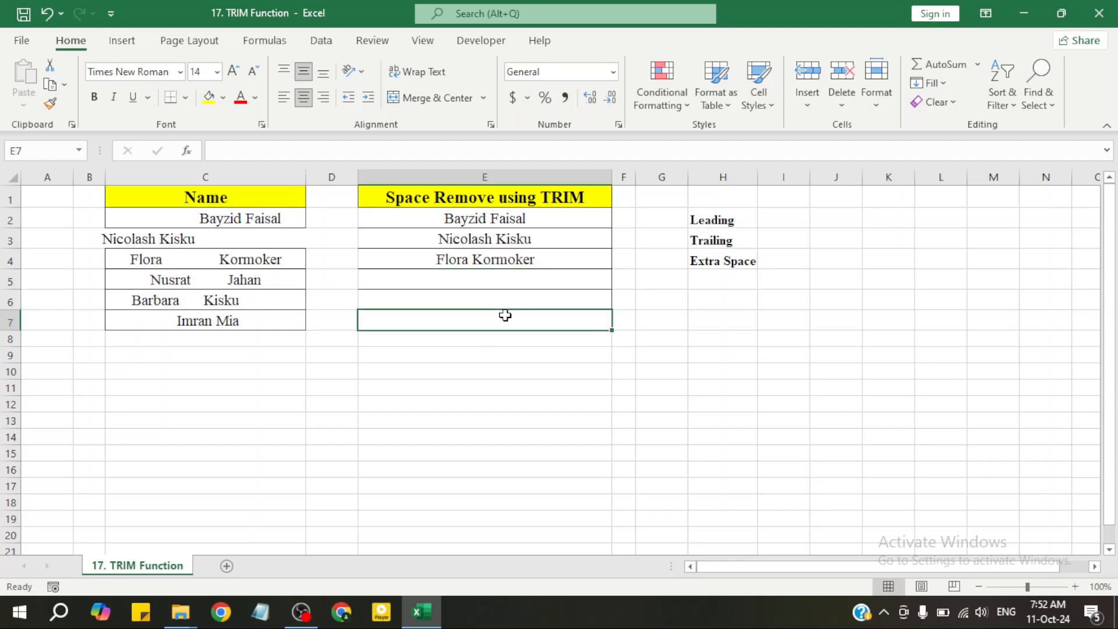
{"action": "left_click", "coordinate": [512, 275]}
{"action": "left_click_drag", "start_coordinate": [512, 275], "coordinate": [509, 312]}
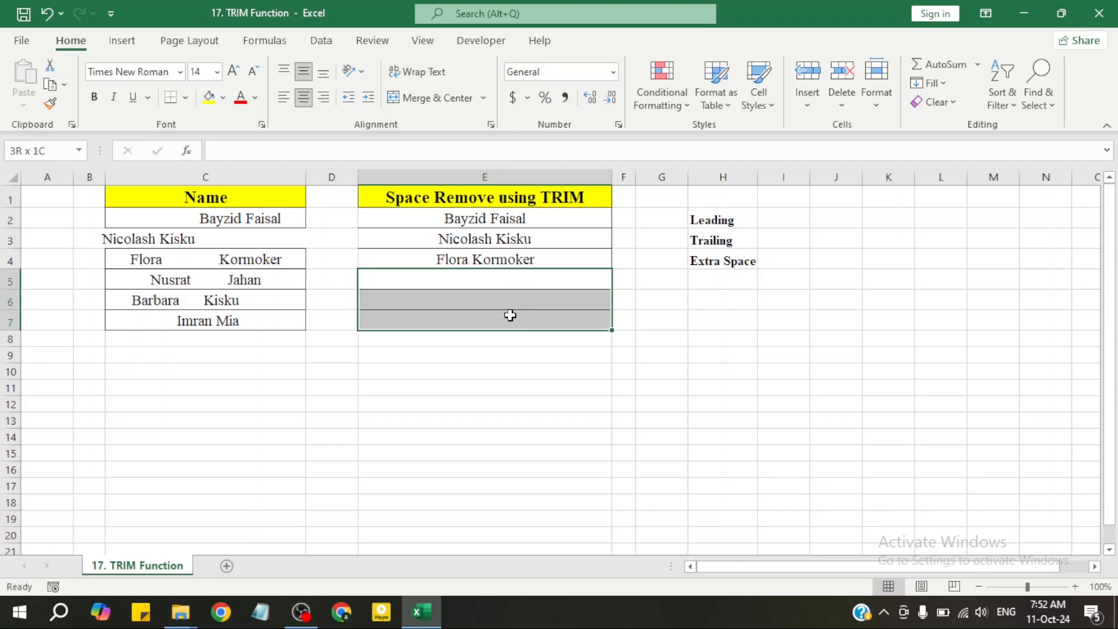
{"action": "left_click", "coordinate": [186, 283]}
{"action": "left_click_drag", "start_coordinate": [186, 294], "coordinate": [187, 320]}
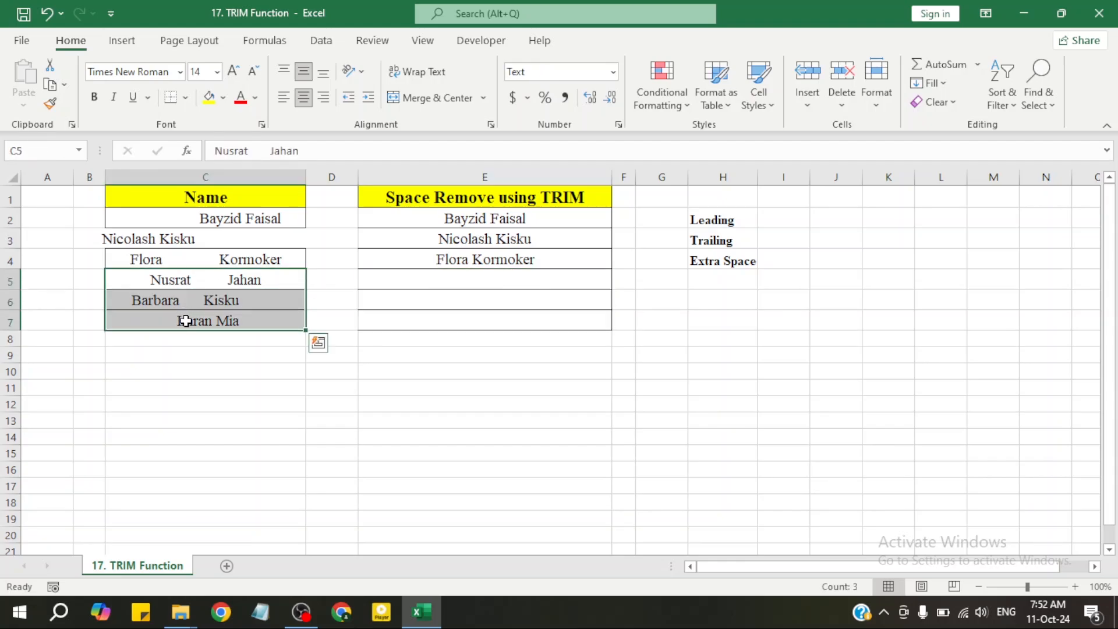
{"action": "left_click", "coordinate": [437, 314]}
Copy the TRIM formula from cell E4 and paste it as formulas only into cells E5:E7.
{"action": "left_click", "coordinate": [552, 260]}
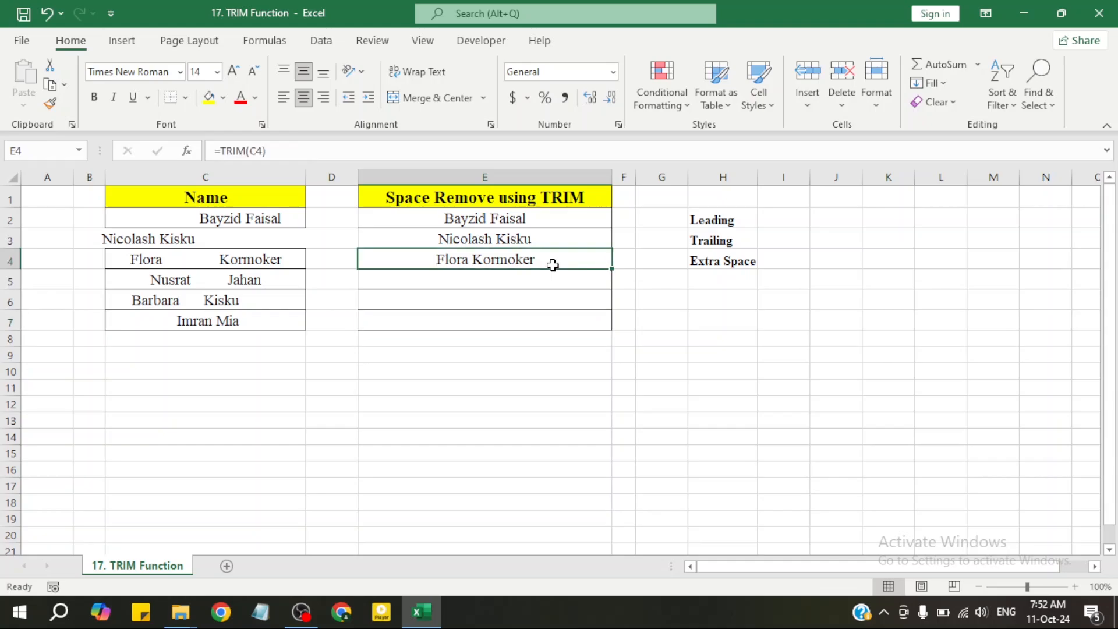
{"action": "right_click", "coordinate": [574, 260]}
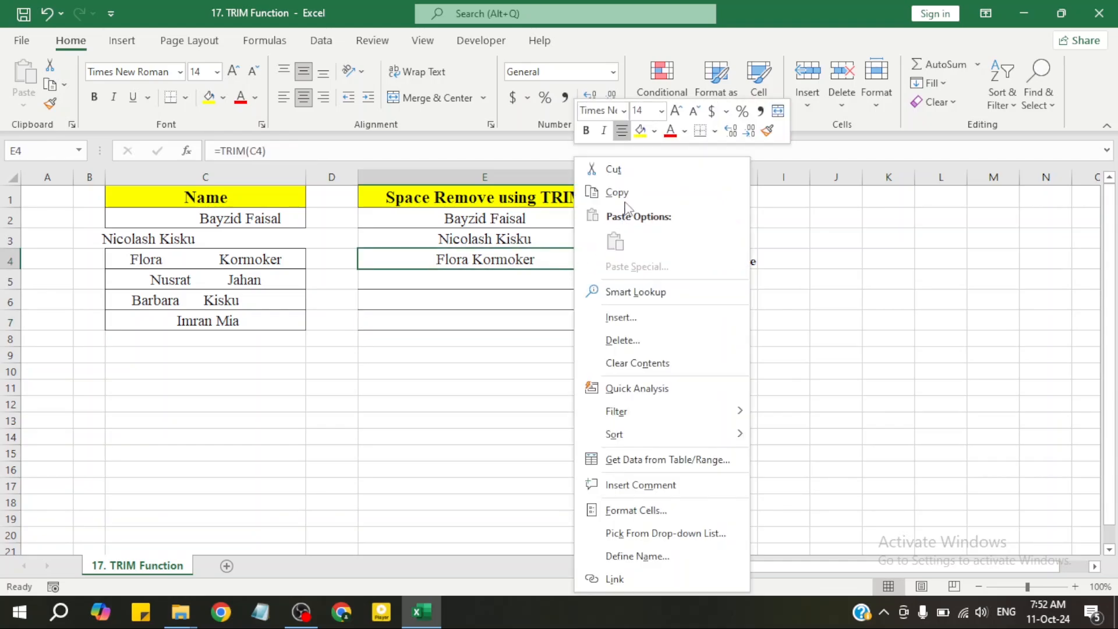
{"action": "left_click", "coordinate": [609, 190]}
{"action": "left_click_drag", "start_coordinate": [519, 274], "coordinate": [518, 325]}
{"action": "right_click", "coordinate": [518, 324]}
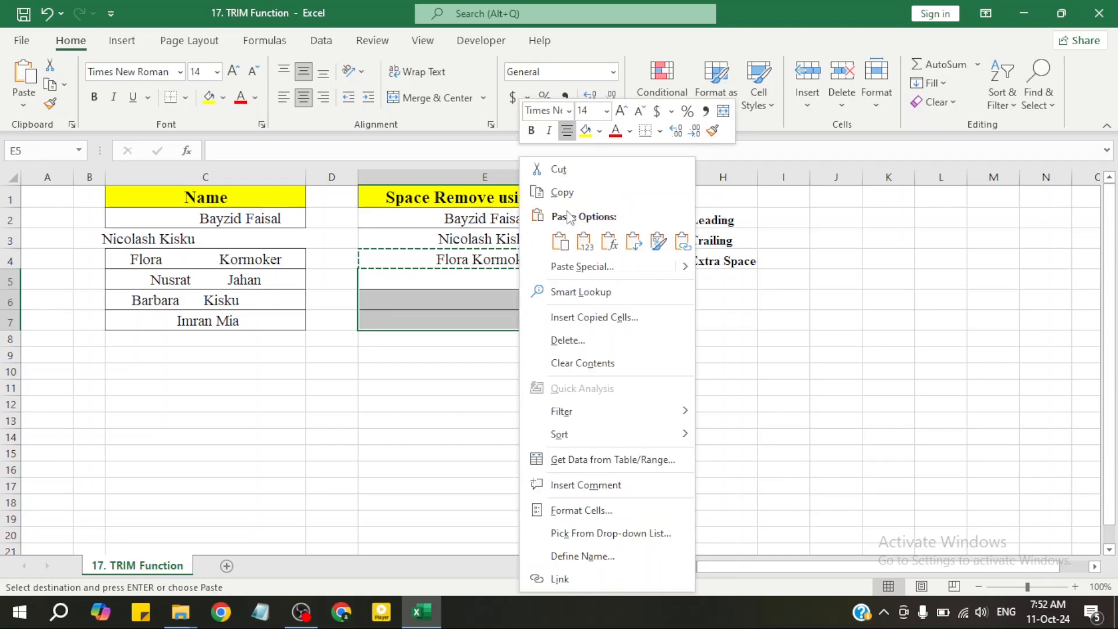
{"action": "left_click", "coordinate": [608, 242]}
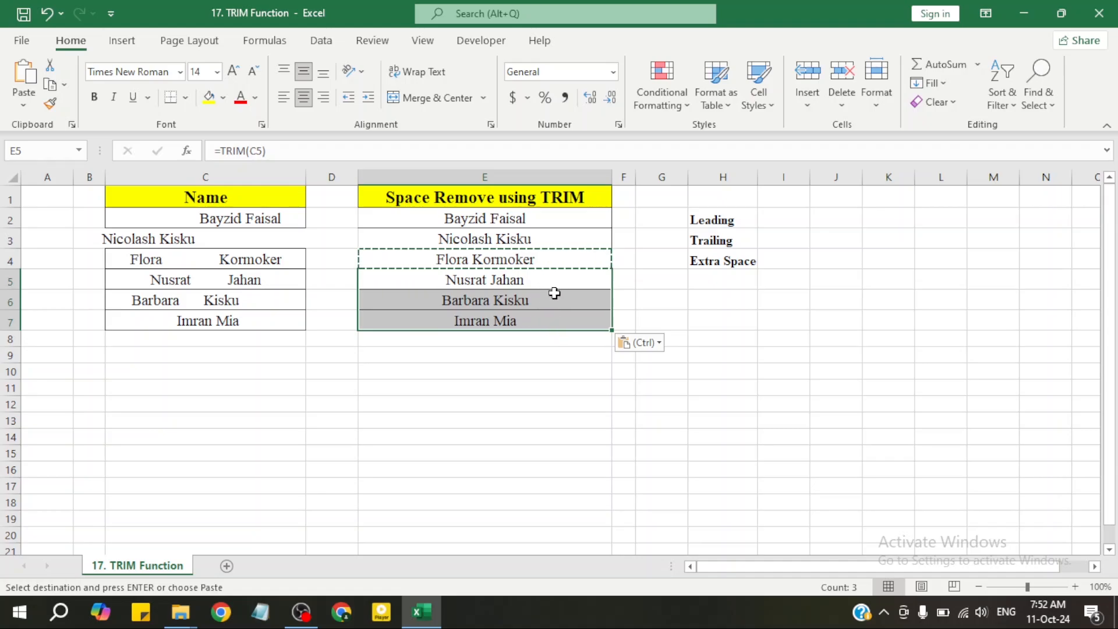
Undo the formula paste in cells E5:E7 and cancel the pending copy of cell E4.
{"action": "key", "text": "ctrl+z"}
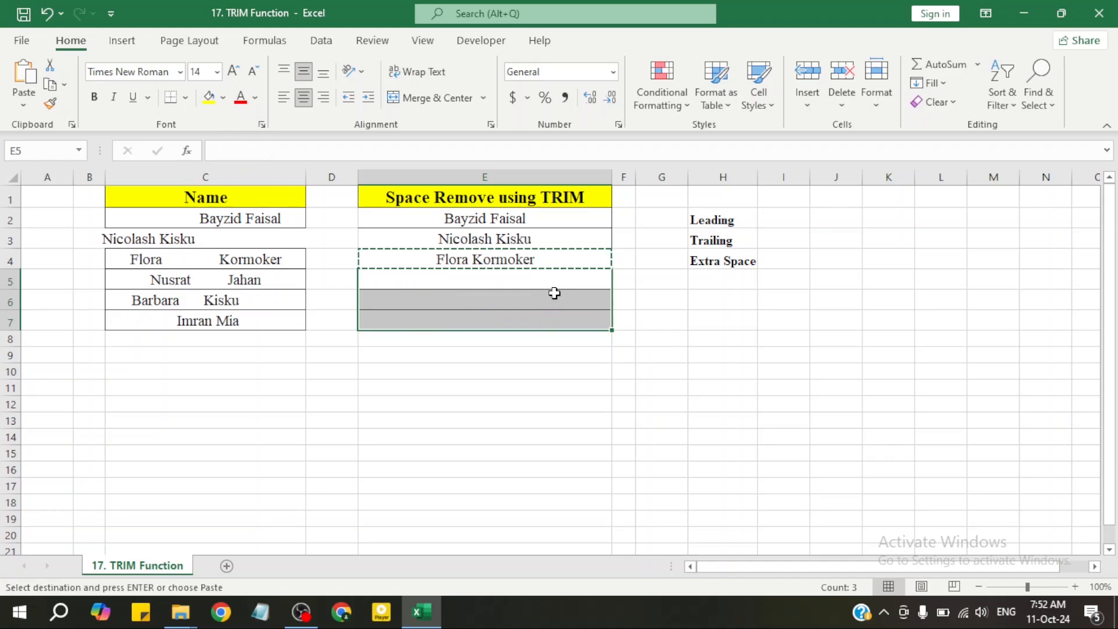
{"action": "key", "text": "Escape"}
{"action": "left_click", "coordinate": [691, 300]}
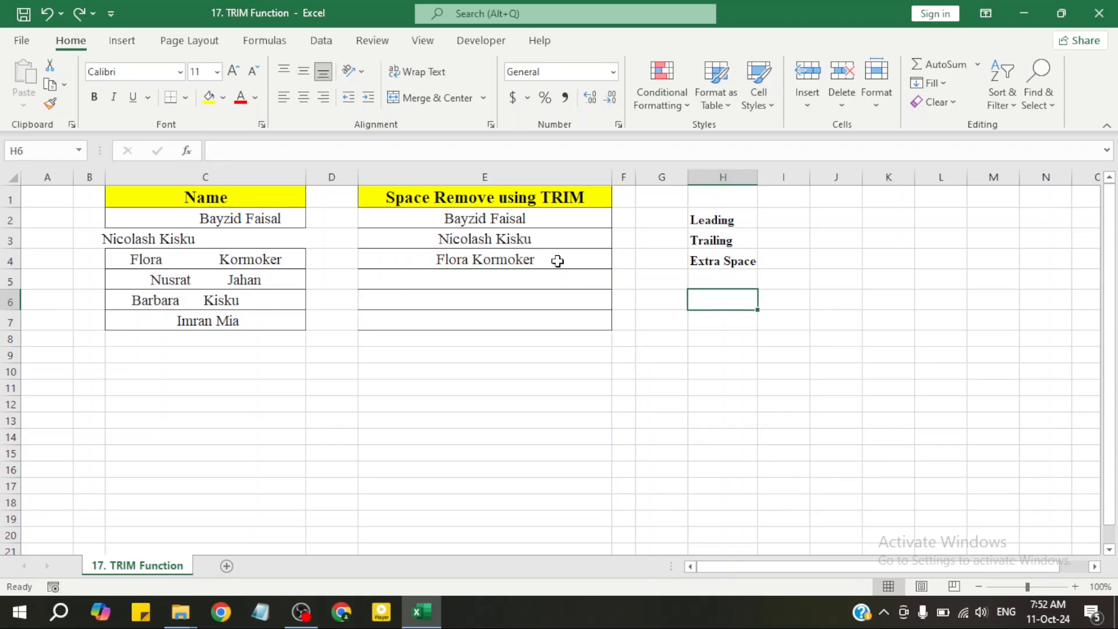
Fill the TRIM formula from cell E4 down through cell E7 to clean the remaining names.
{"action": "left_click", "coordinate": [564, 263]}
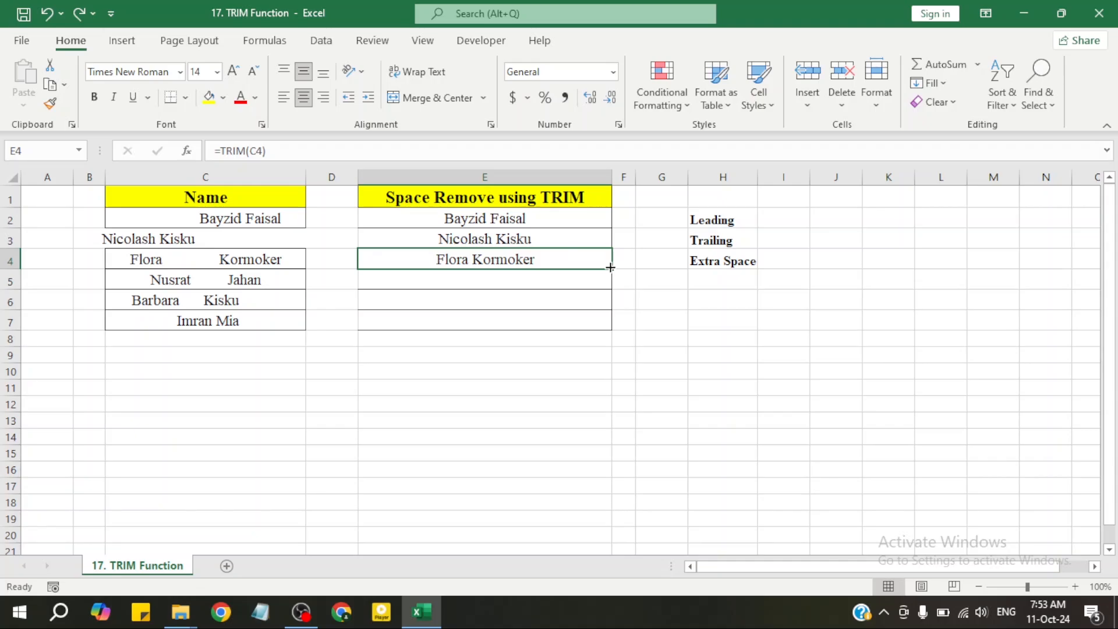
{"action": "left_click_drag", "start_coordinate": [610, 267], "coordinate": [612, 332]}
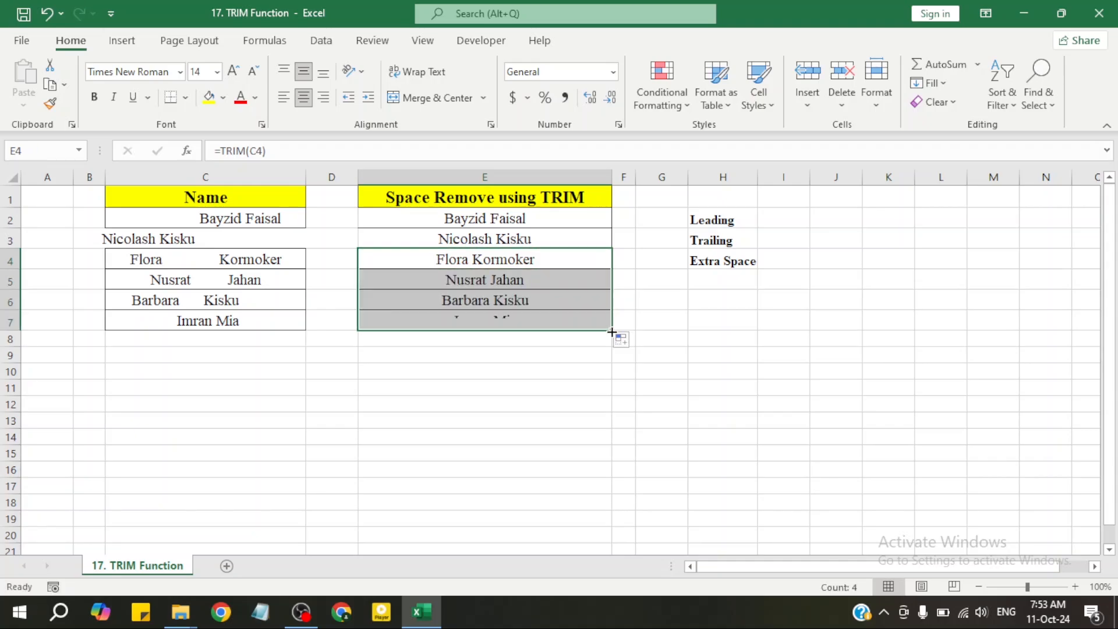
{"action": "left_click", "coordinate": [646, 315]}
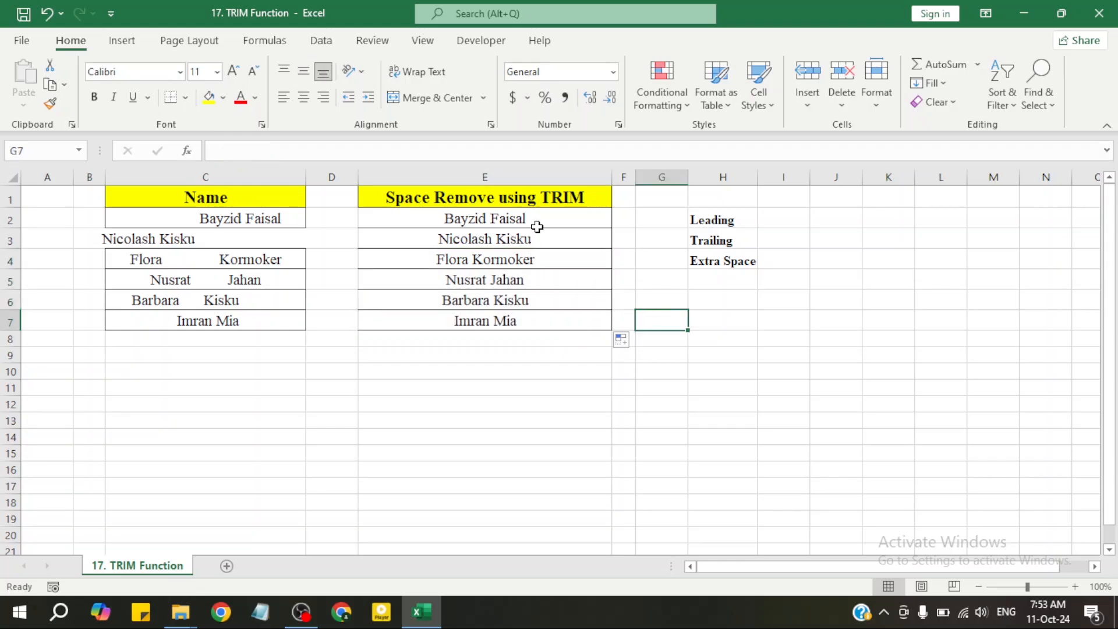
{"action": "left_click_drag", "start_coordinate": [549, 221], "coordinate": [566, 315]}
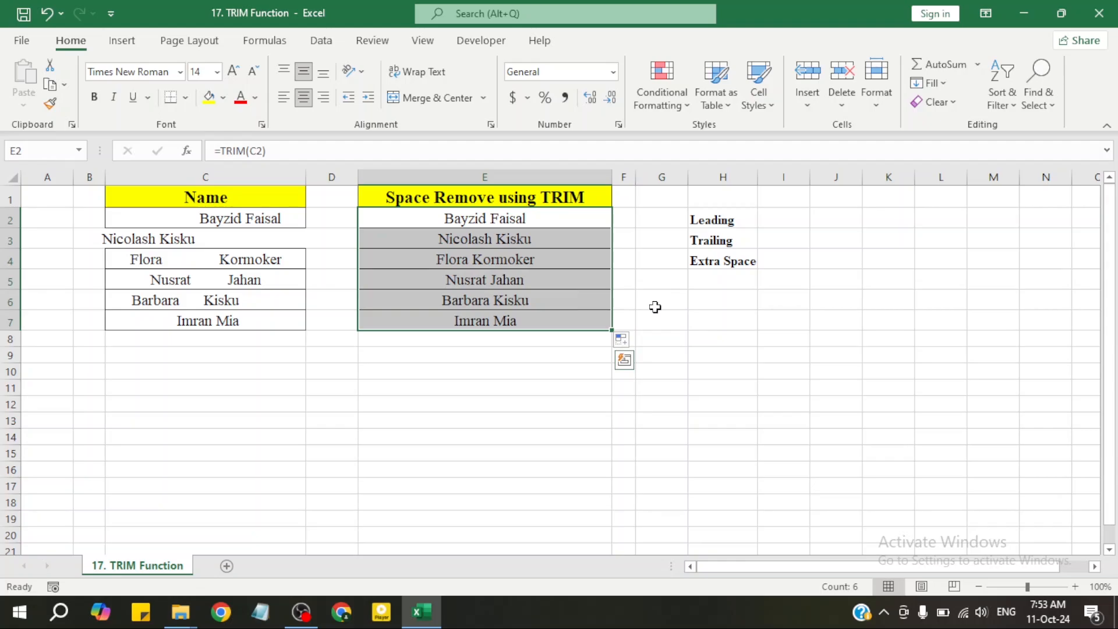
{"action": "left_click", "coordinate": [676, 321]}
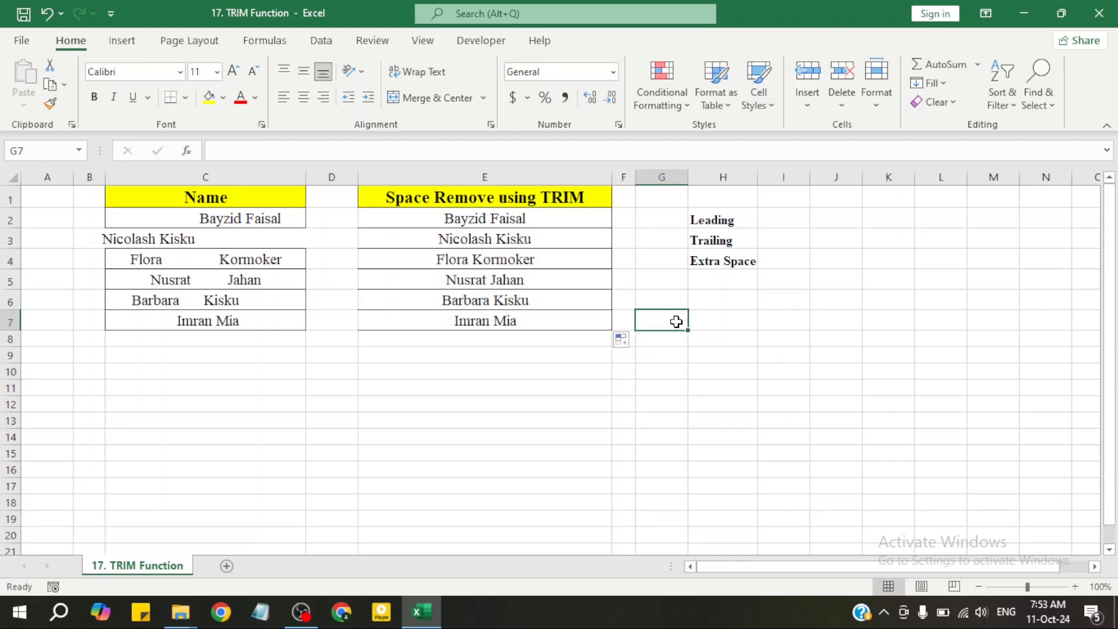